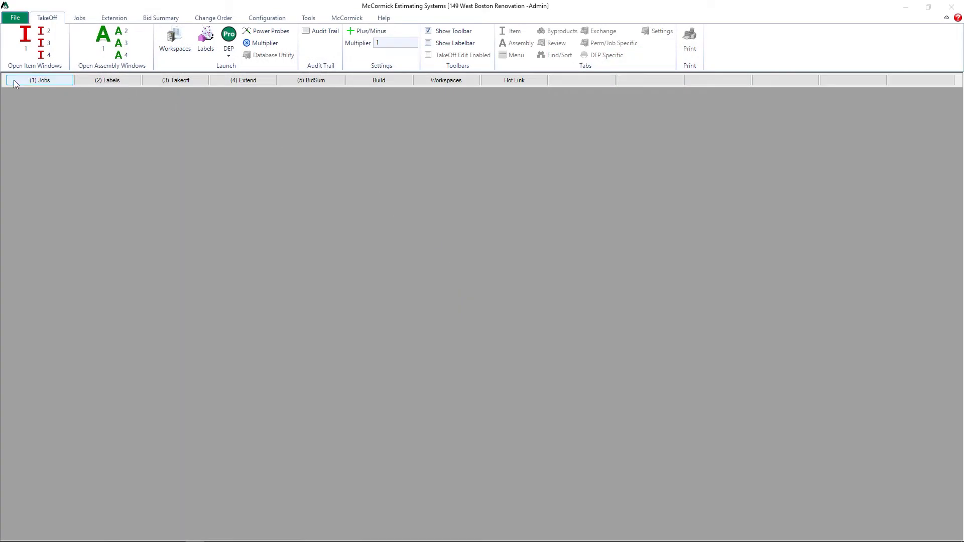
# Step: Open the Jobs window, showing the nineteen Commercial jobs
pyautogui.click(24, 79)
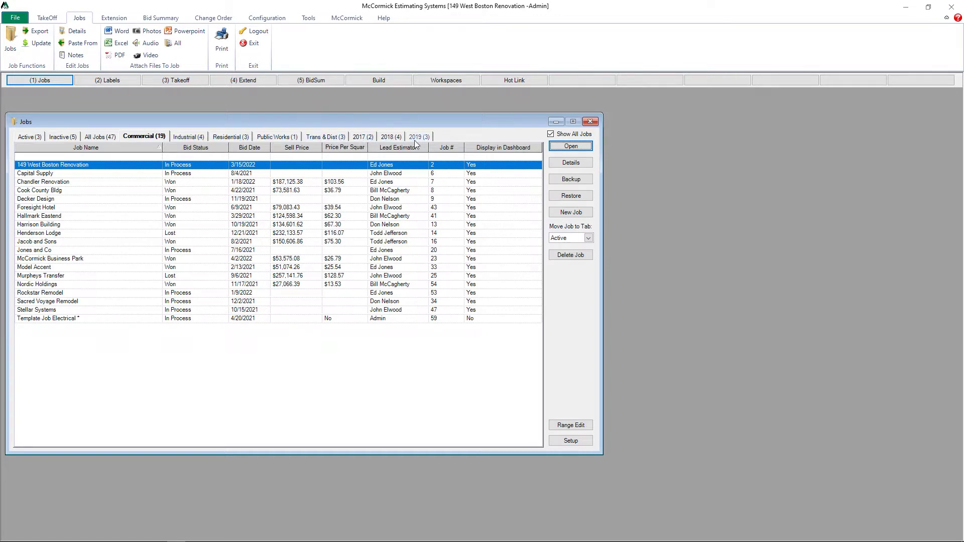
pyautogui.click(570, 442)
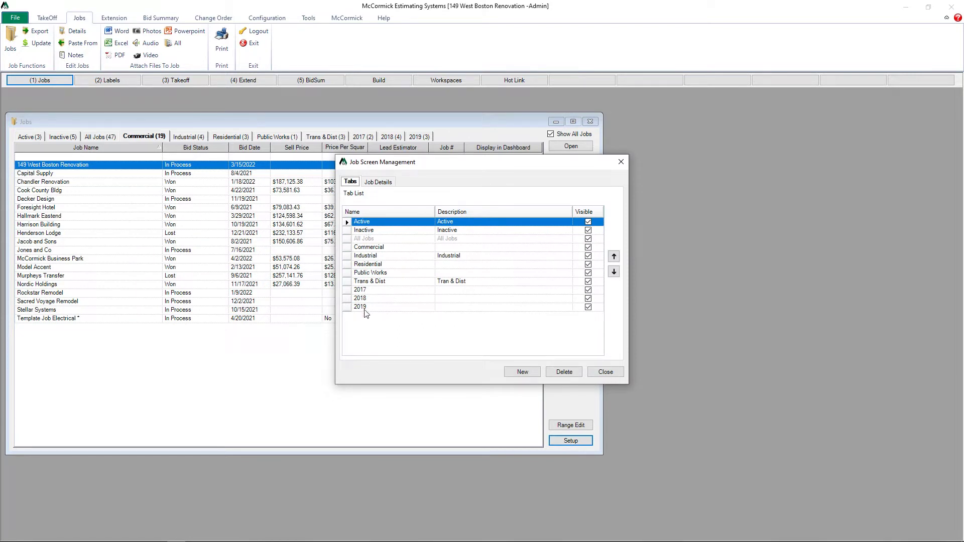
# Step: Create a new job tab named 'Medical' with the description 'Medical'
pyautogui.click(525, 372)
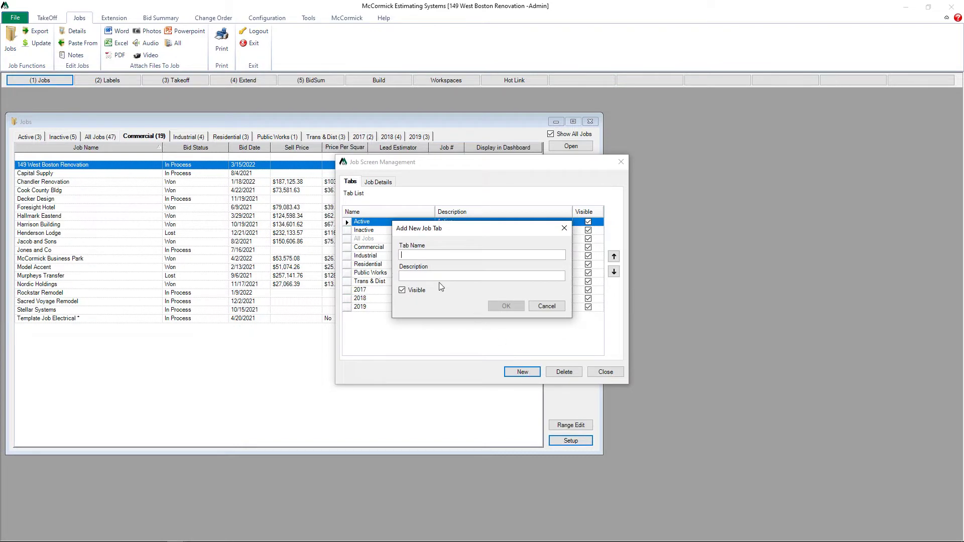
pyautogui.write('M')
pyautogui.click(423, 275)
pyautogui.write('M')
pyautogui.write('edical')
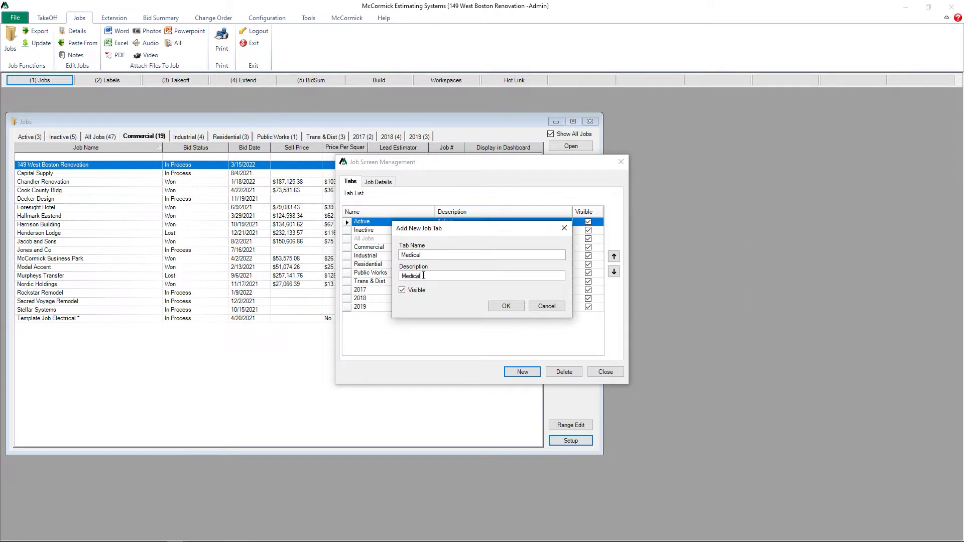
pyautogui.click(516, 308)
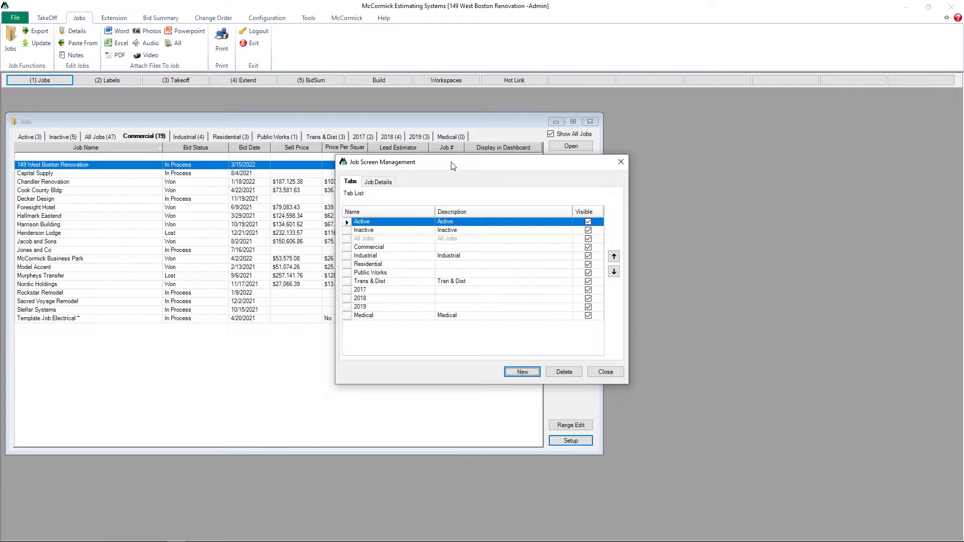
pyautogui.moveTo(453, 166); pyautogui.dragTo(728, 129)
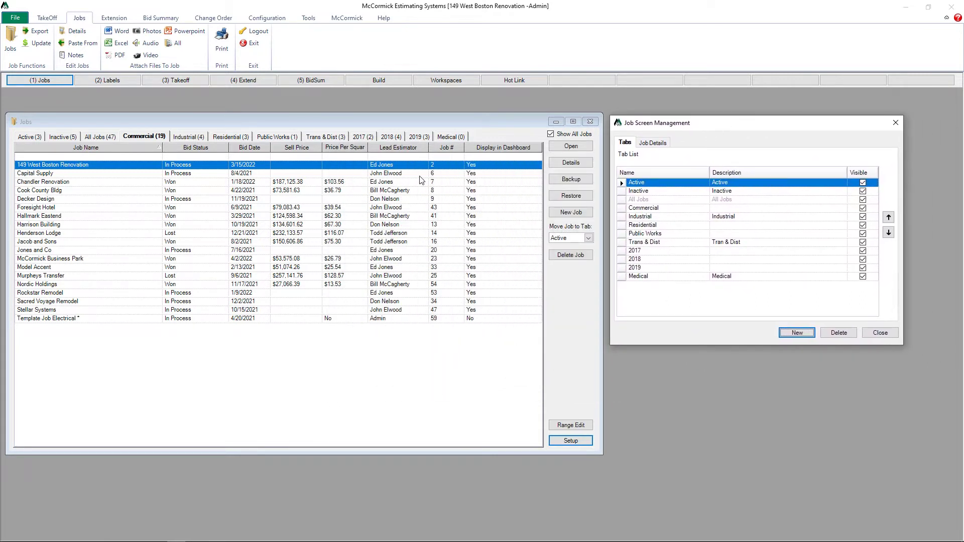
# Step: Move the Medical tab up three places to follow Commercial, then close the tab manager
pyautogui.click(622, 277)
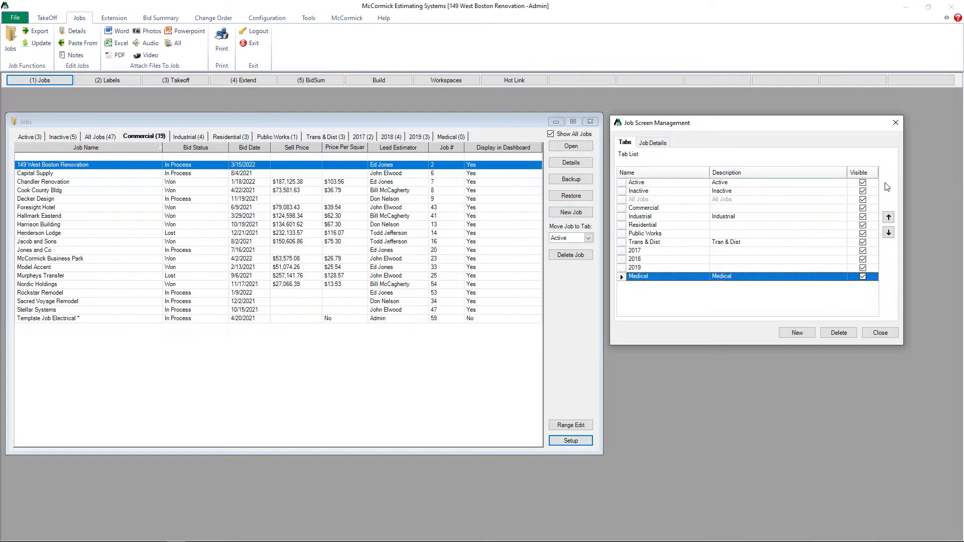
pyautogui.click(888, 218)
pyautogui.click(889, 218)
pyautogui.click(888, 217)
pyautogui.click(889, 218)
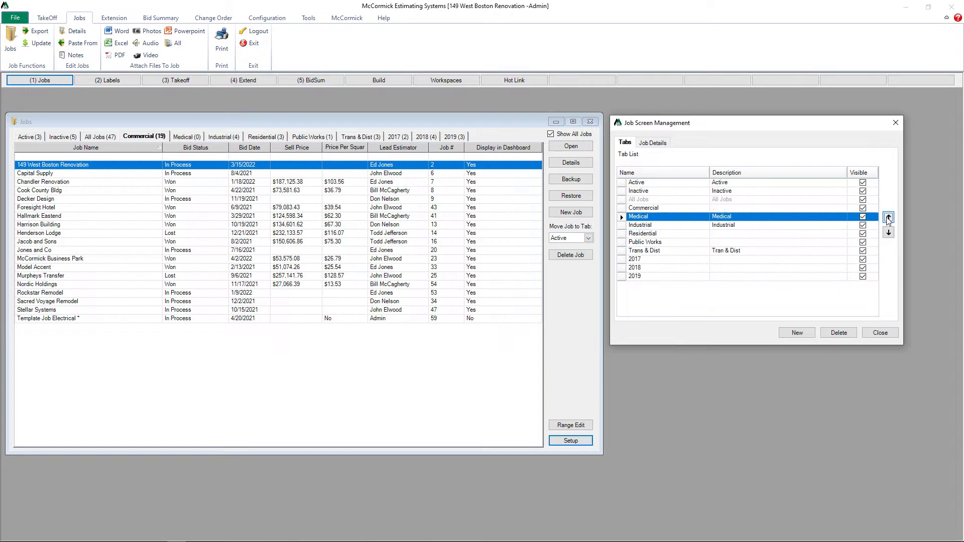
pyautogui.click(880, 333)
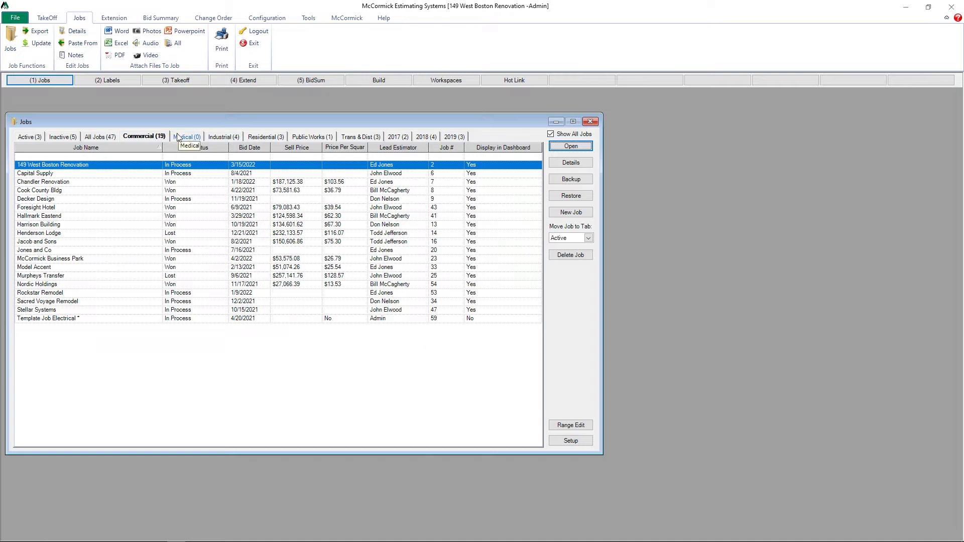
pyautogui.click(96, 234)
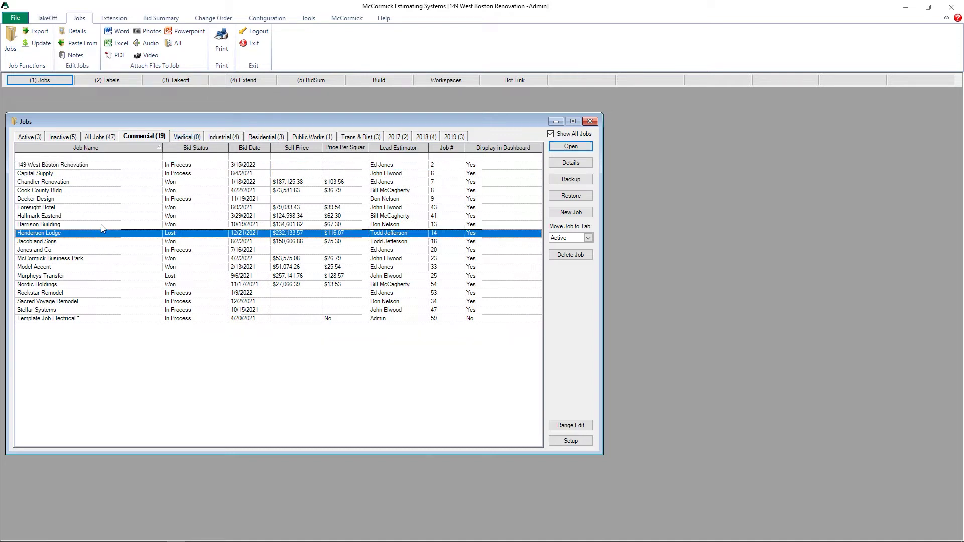
# Step: Move the Harrison Building job into the Medical tab with Move Job to Tab
pyautogui.click(101, 224)
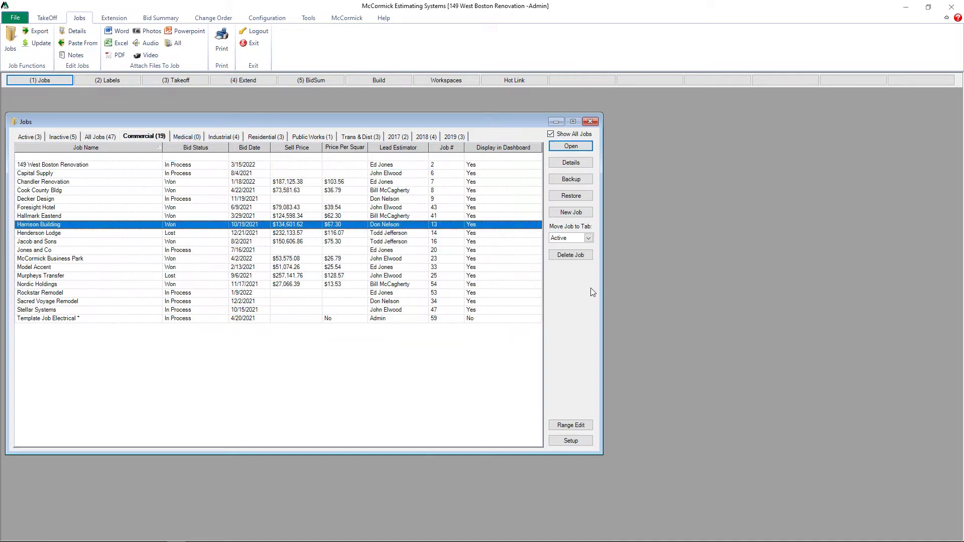
pyautogui.click(588, 238)
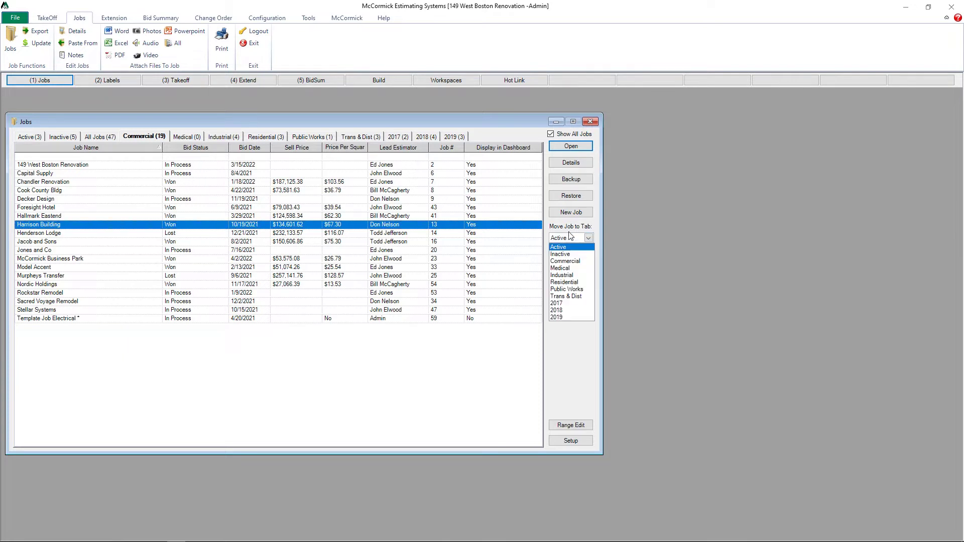
pyautogui.click(561, 269)
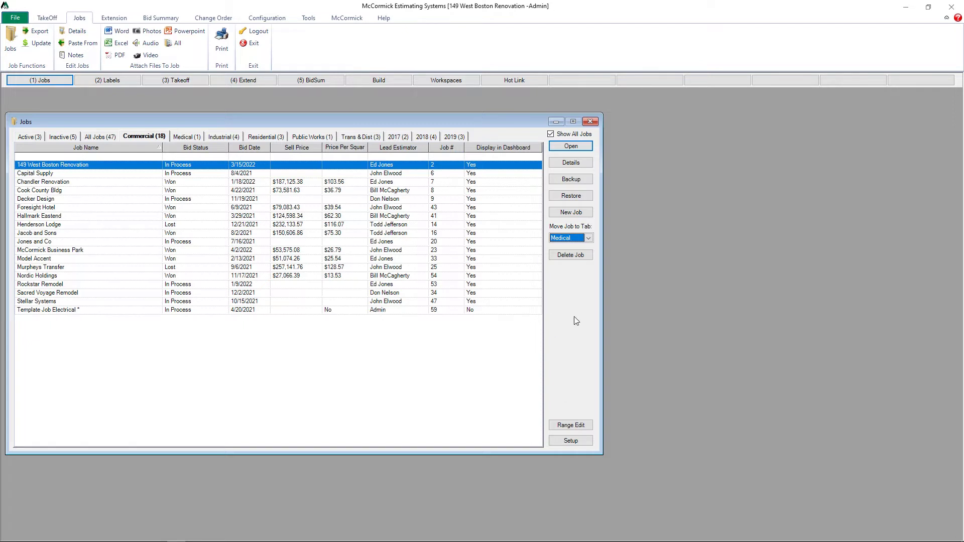
# Step: Enter Details setup and start a new job detail named 'Property Manager'
pyautogui.click(573, 162)
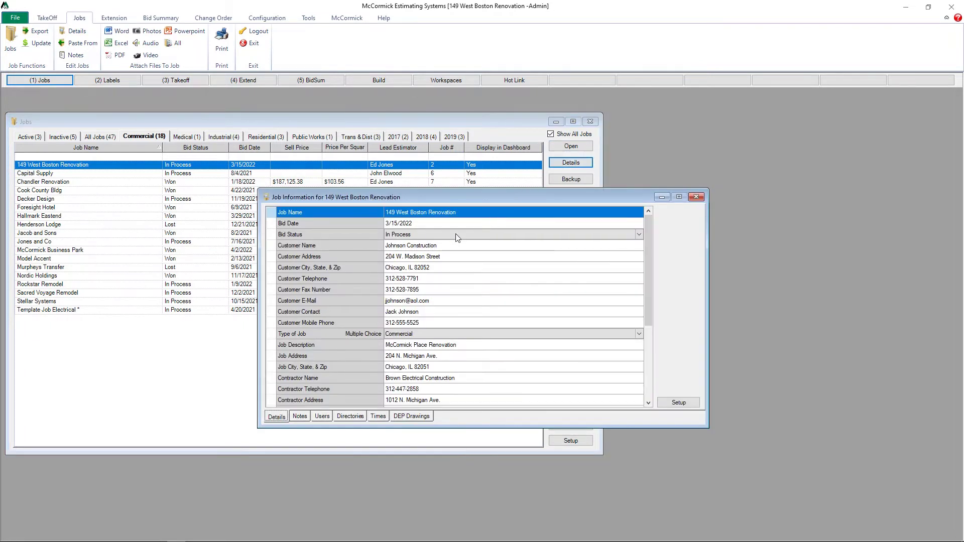
pyautogui.click(678, 402)
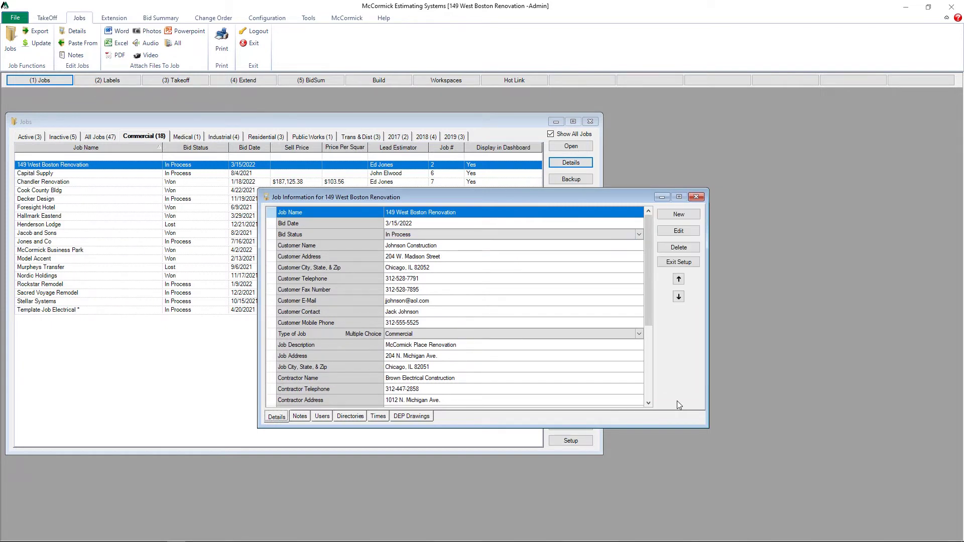
pyautogui.click(677, 214)
pyautogui.write('Property Manager')
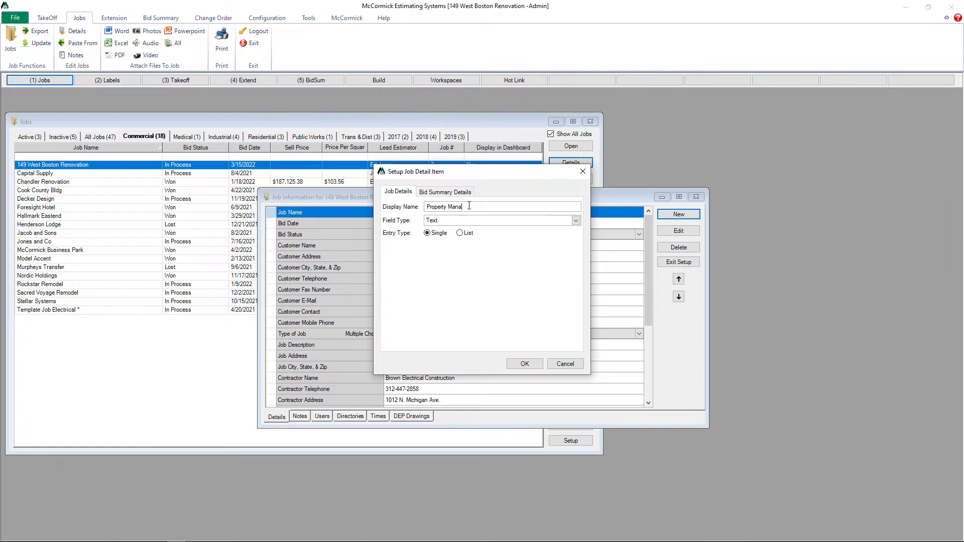
# Step: Make Property Manager a List entry with the value 'Company A' and save it
pyautogui.click(460, 233)
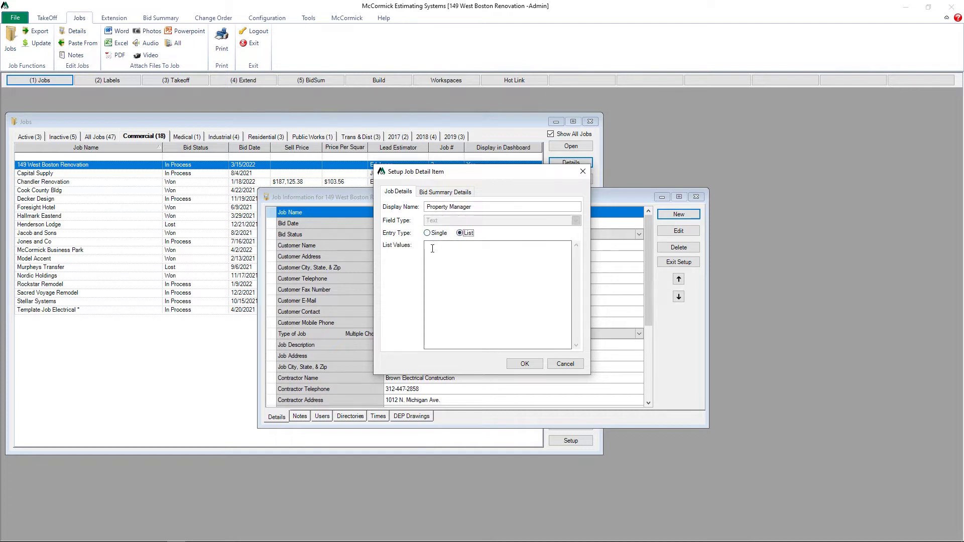
pyautogui.click(432, 249)
pyautogui.write('Company A')
pyautogui.click(525, 365)
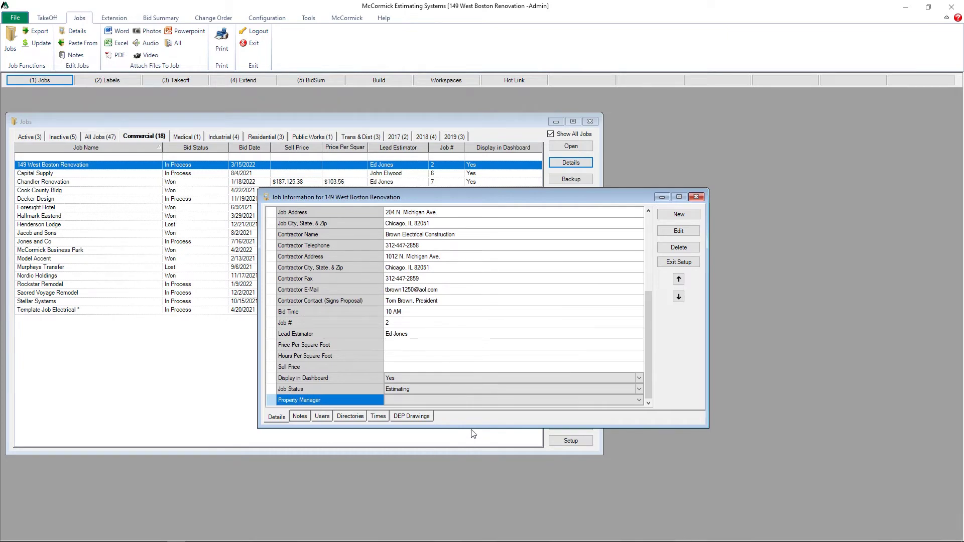
# Step: Set 149 West Boston Renovation's Property Manager to Company A, then exit setup and close the window
pyautogui.moveTo(472, 428); pyautogui.dragTo(472, 447)
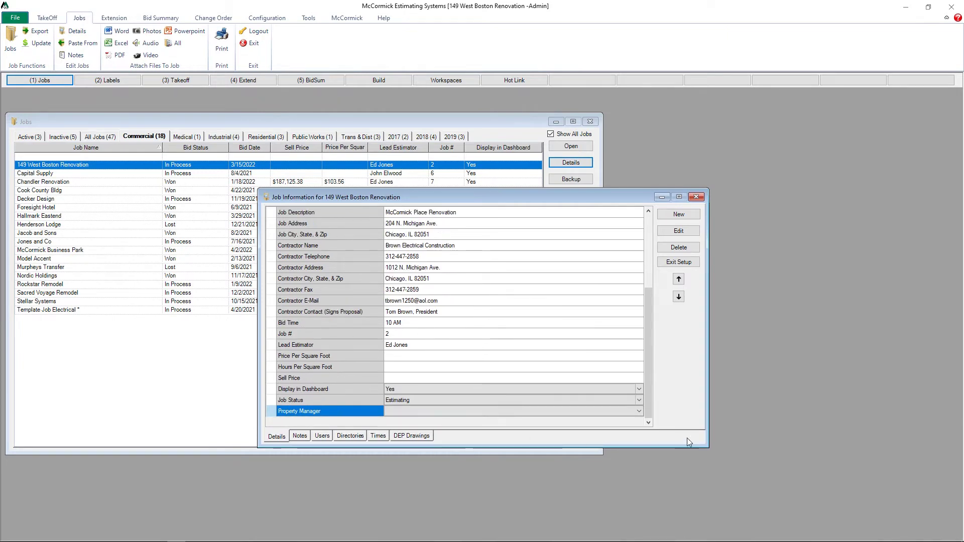
pyautogui.click(639, 410)
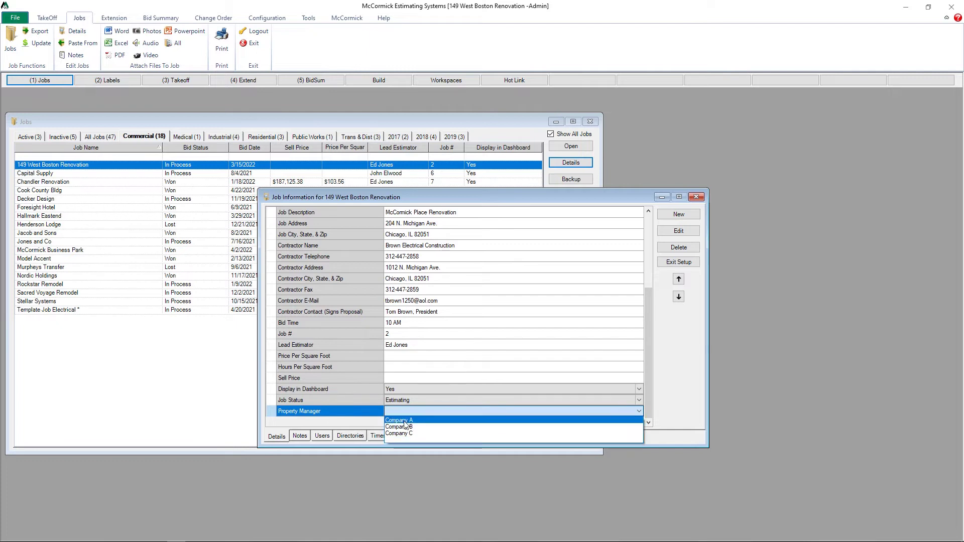
pyautogui.click(406, 422)
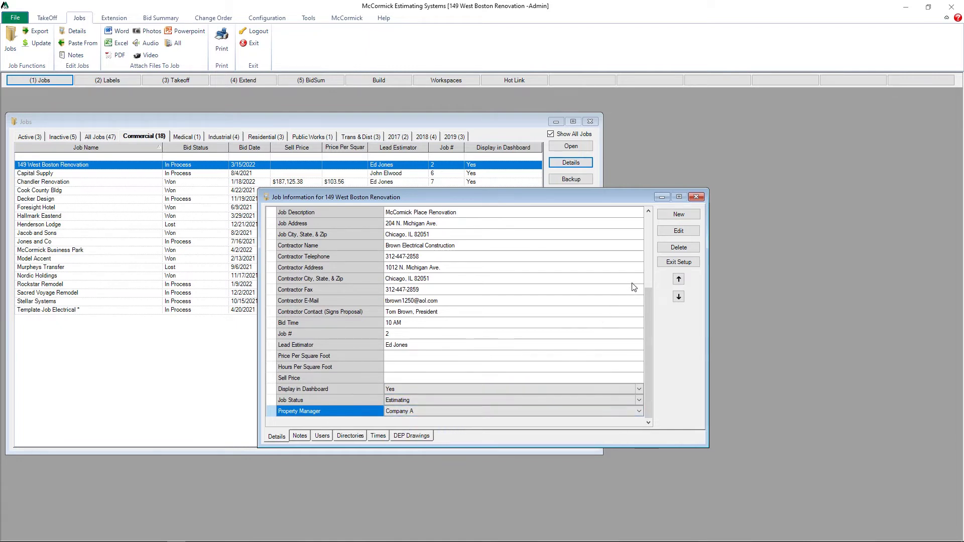
pyautogui.click(678, 263)
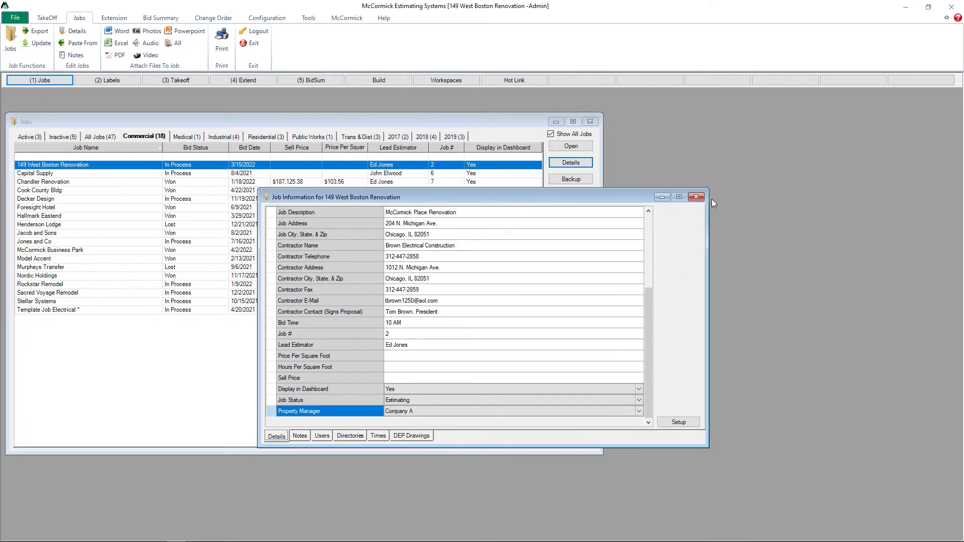
pyautogui.click(696, 197)
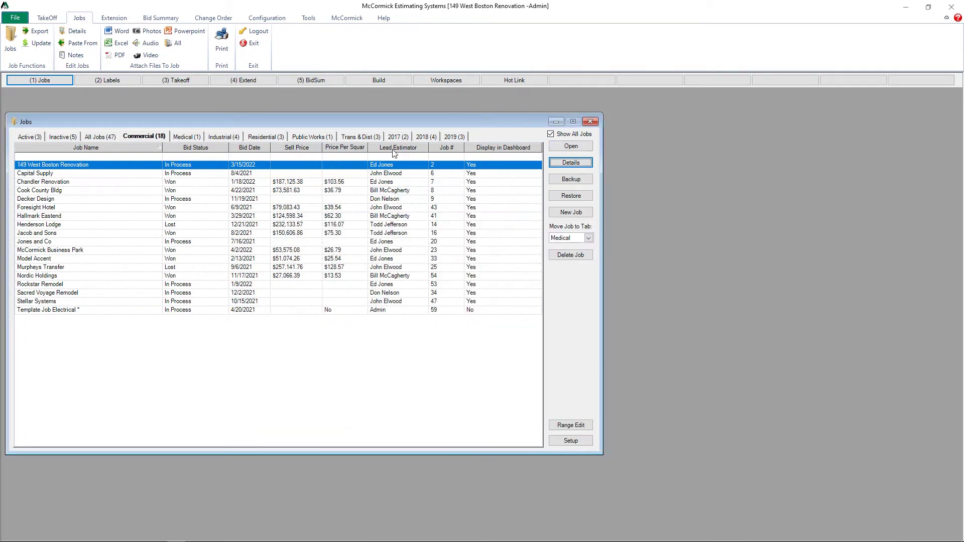
# Step: Add Property Manager as a Jobs list column and widen the window to show it
pyautogui.click(573, 441)
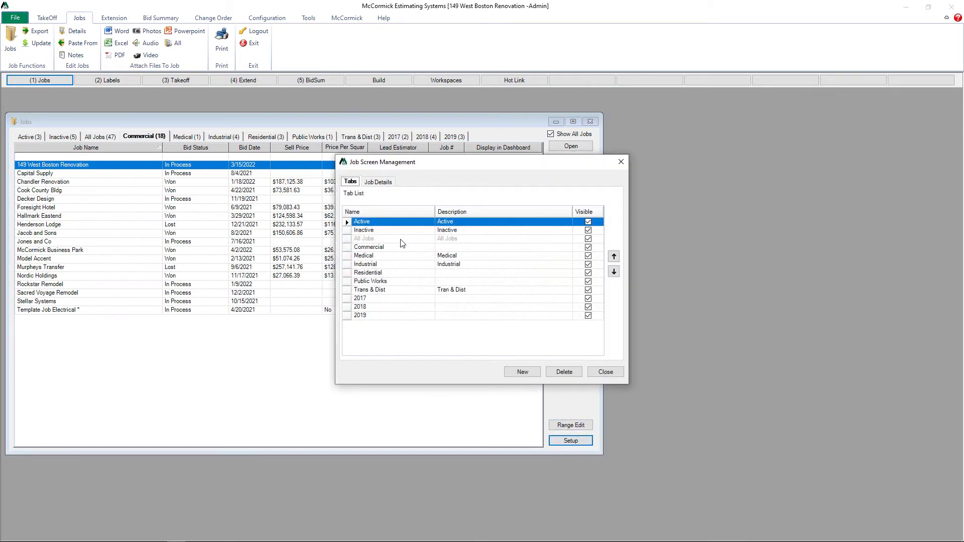
pyautogui.click(375, 184)
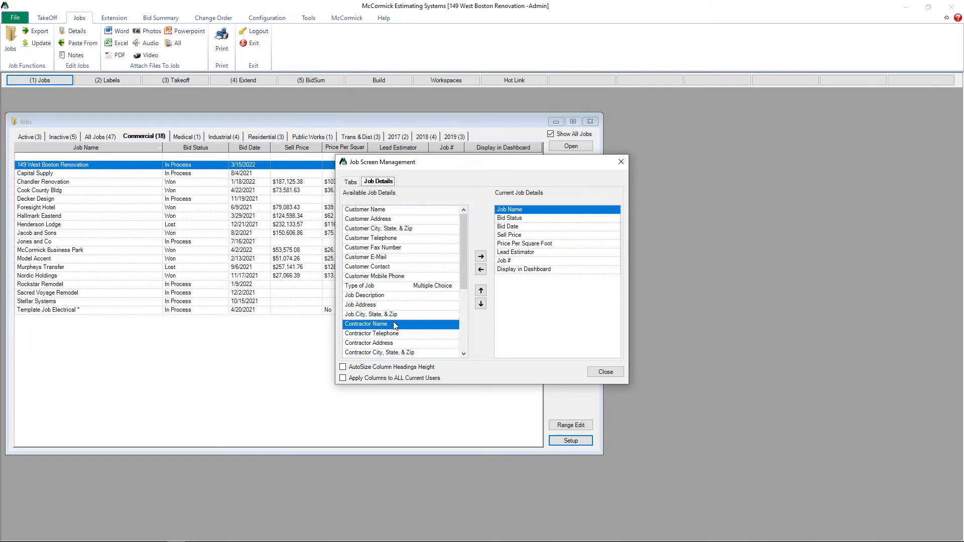
pyautogui.scroll(-3, 409, 307)
pyautogui.click(385, 345)
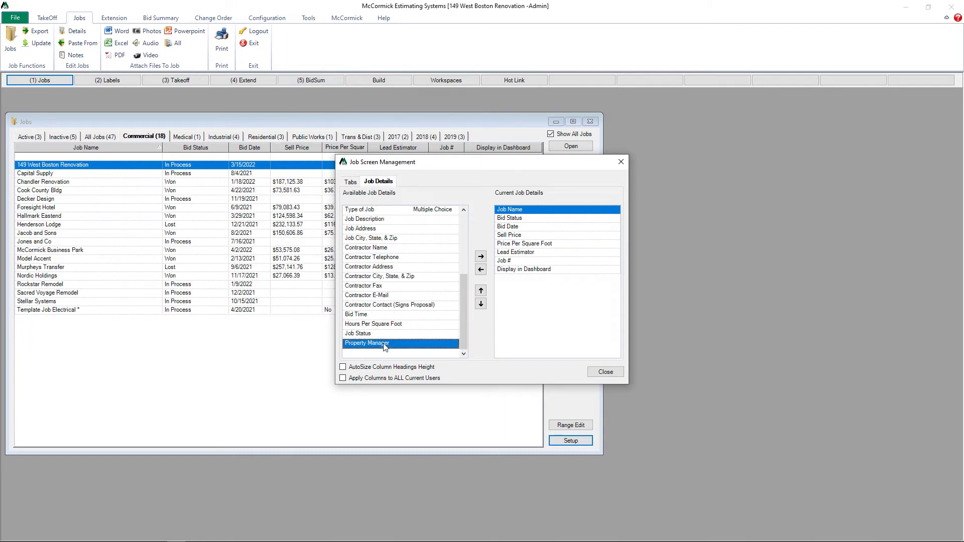
pyautogui.click(481, 257)
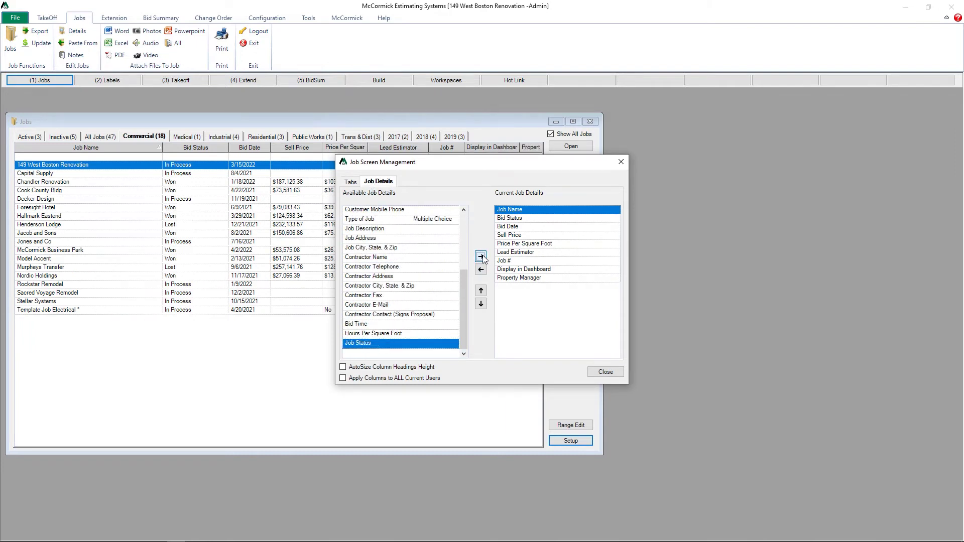
pyautogui.click(606, 373)
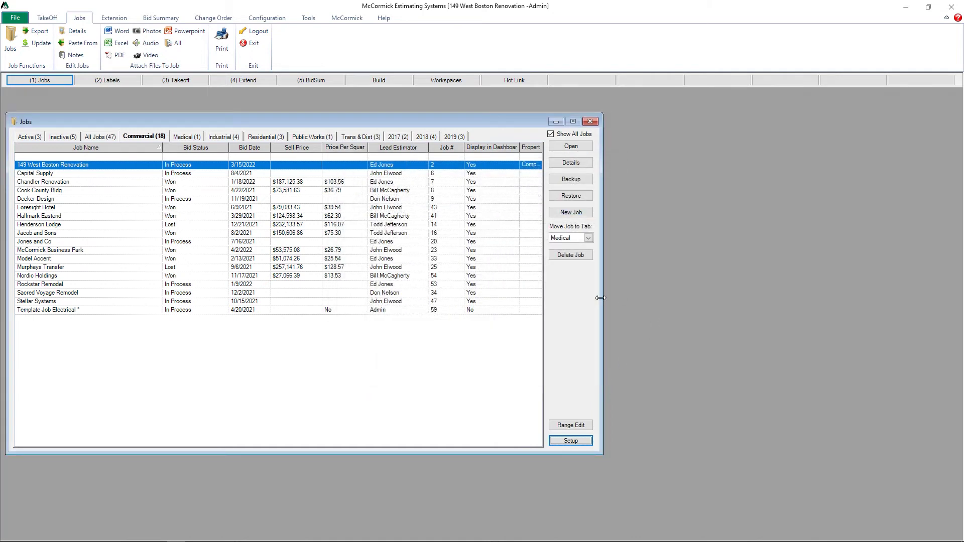
pyautogui.moveTo(601, 298); pyautogui.dragTo(653, 298)
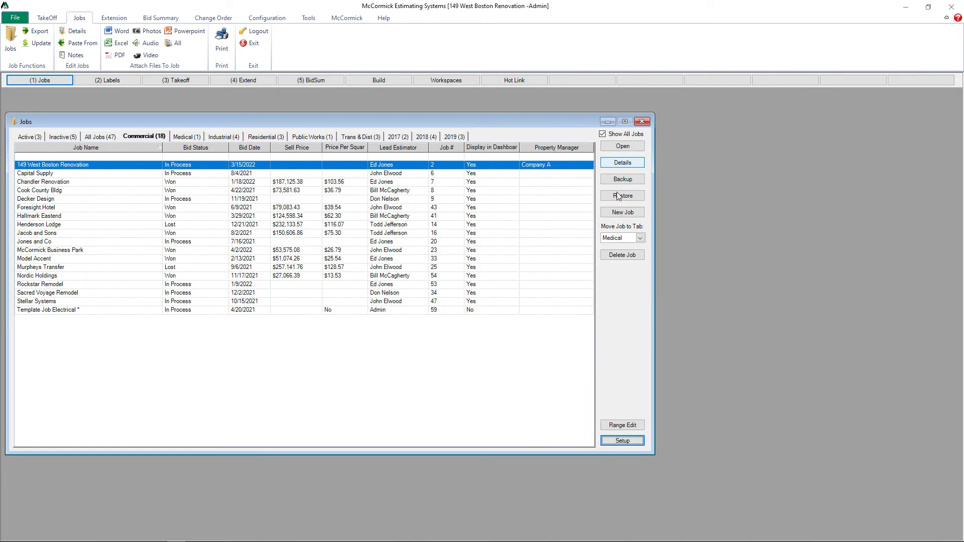
# Step: Add Job Status as a Jobs list column and widen the window to display it
pyautogui.click(625, 443)
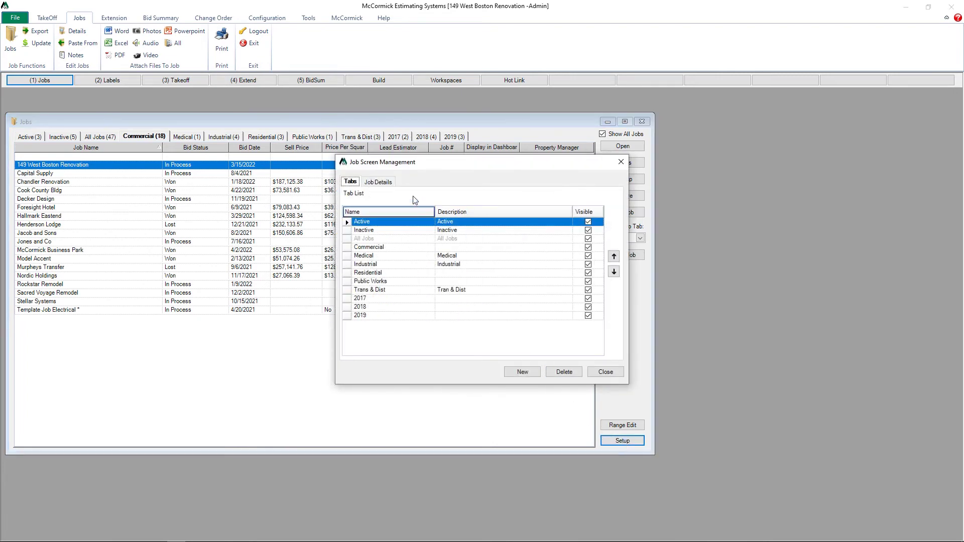
pyautogui.click(385, 182)
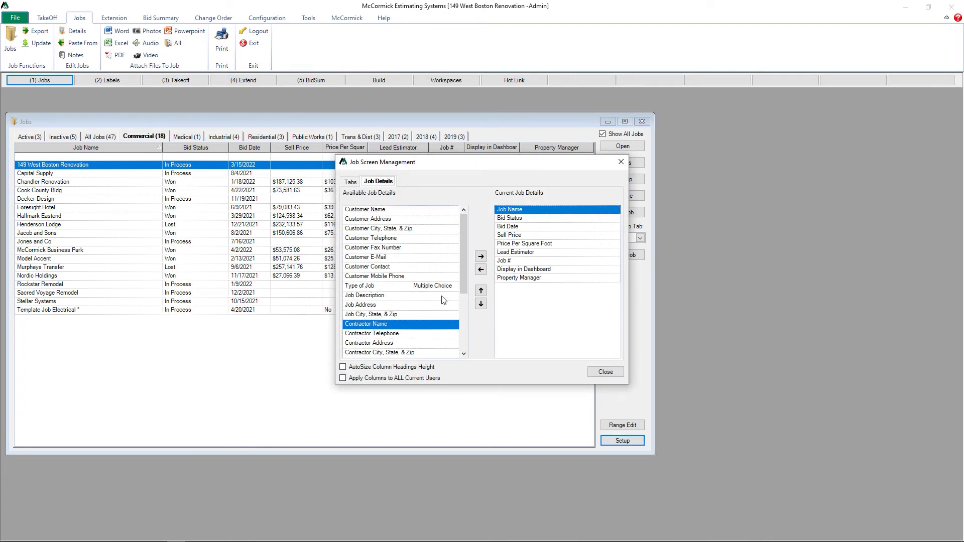
pyautogui.scroll(-1, 363, 272)
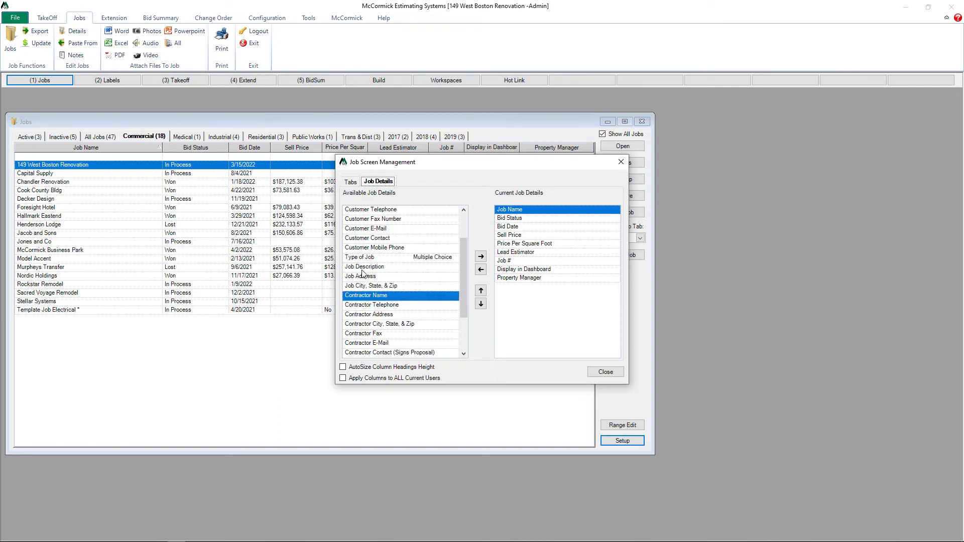
pyautogui.scroll(-1, 363, 274)
pyautogui.scroll(-1, 363, 274)
pyautogui.click(387, 344)
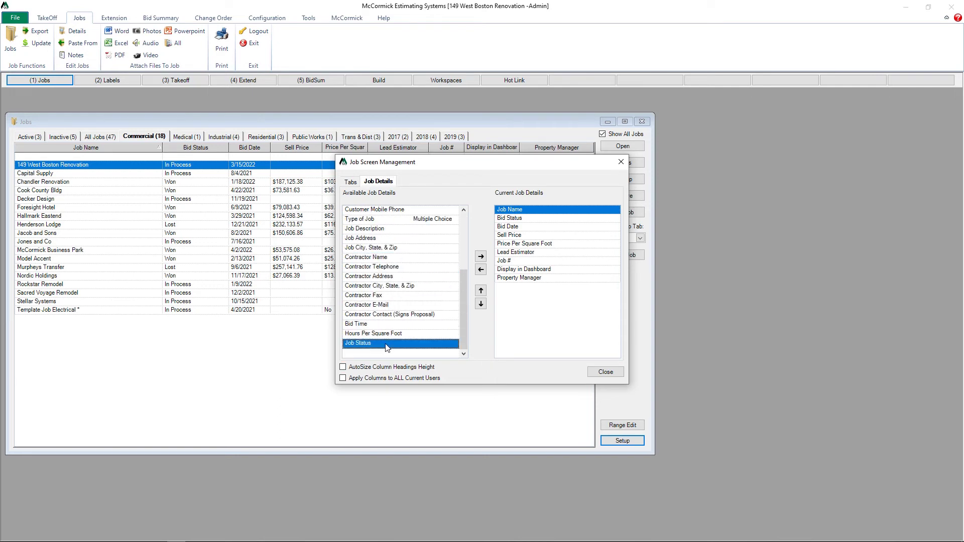
pyautogui.click(480, 256)
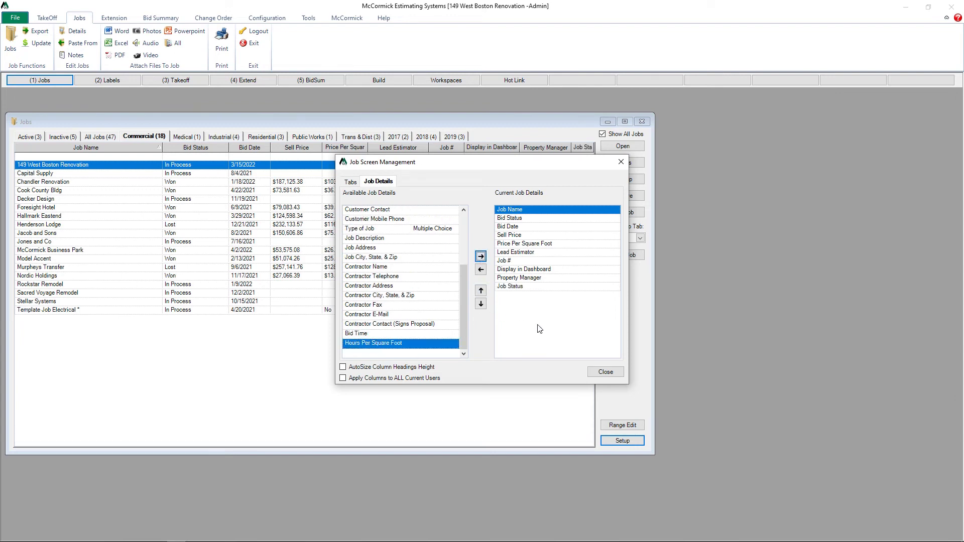
pyautogui.click(606, 372)
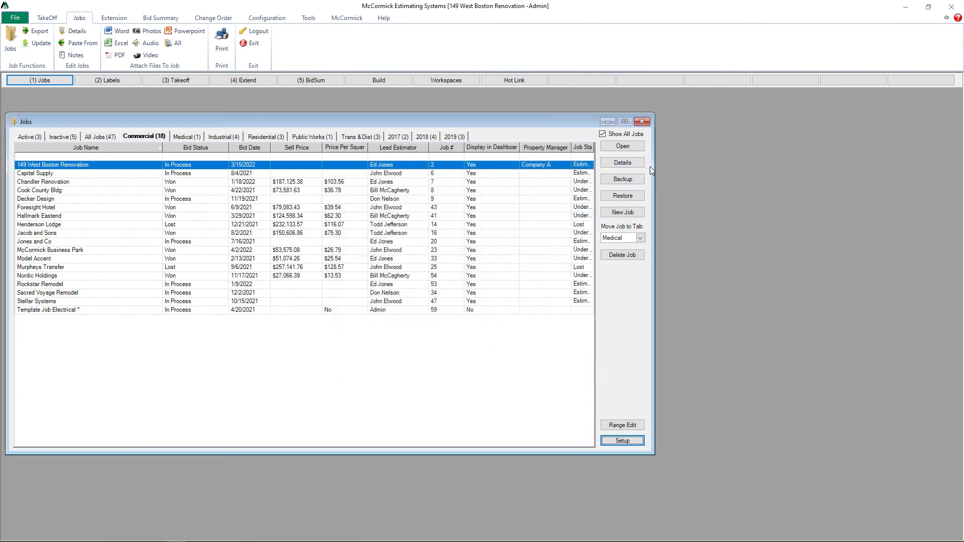
pyautogui.moveTo(651, 170); pyautogui.dragTo(693, 170)
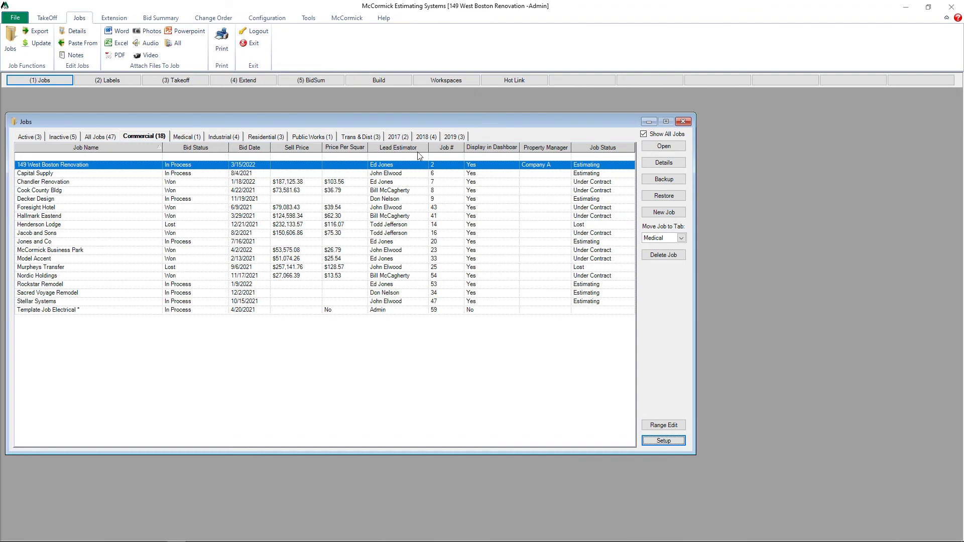